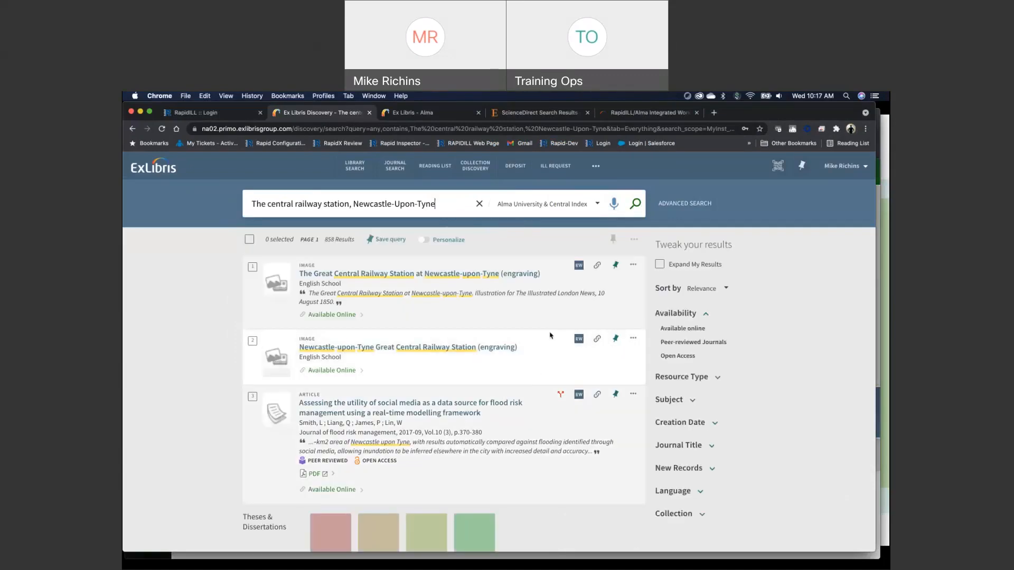
Expand the discovery results and open the record of the article "The Central Railway Station, Newcastle-upon-Tyne" from Vol.17 (3)
{"action": "scroll", "coordinate": [550, 336], "scroll_direction": "down", "scroll_amount": 1}
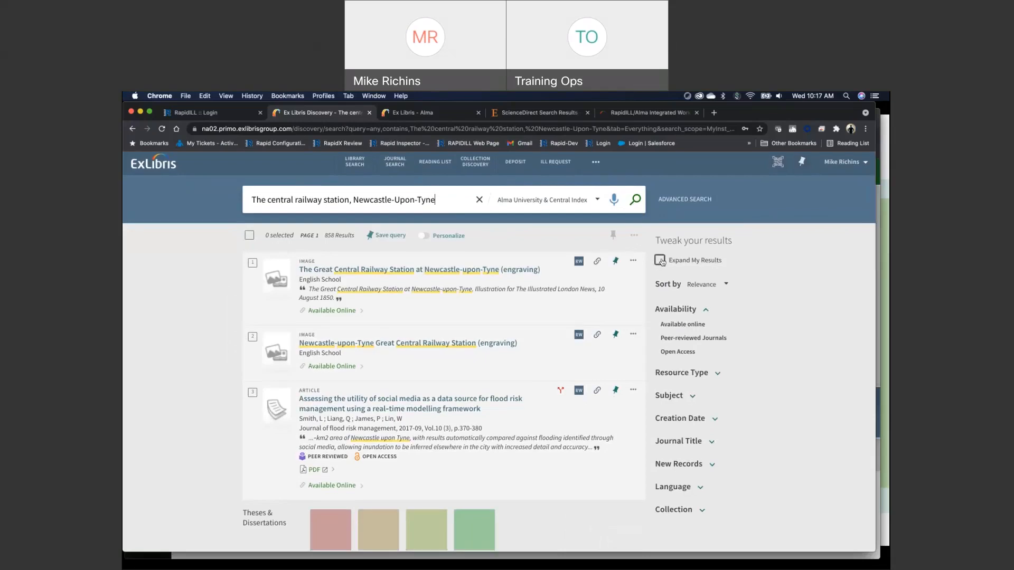
{"action": "left_click", "coordinate": [660, 260]}
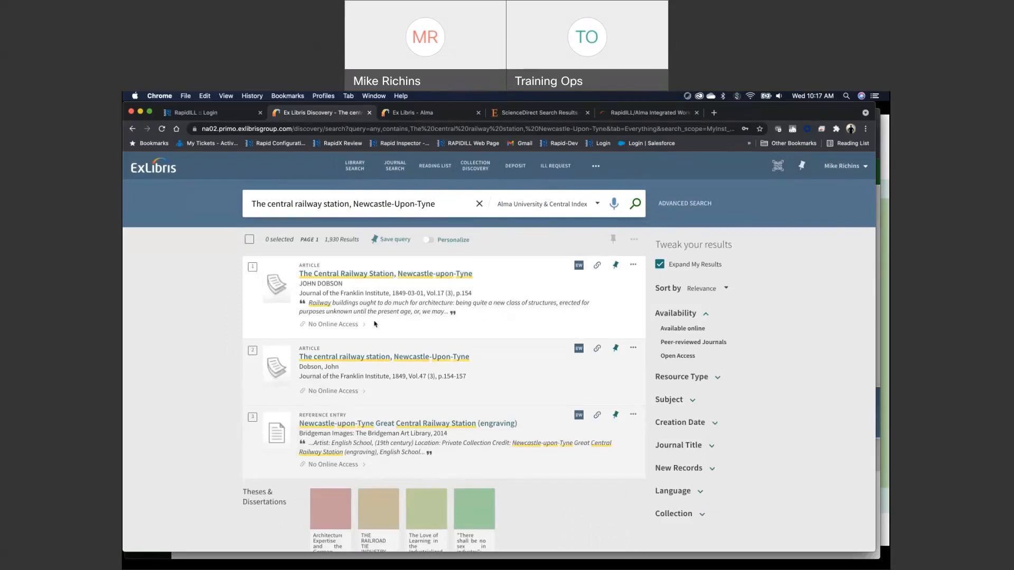
{"action": "left_click", "coordinate": [403, 276]}
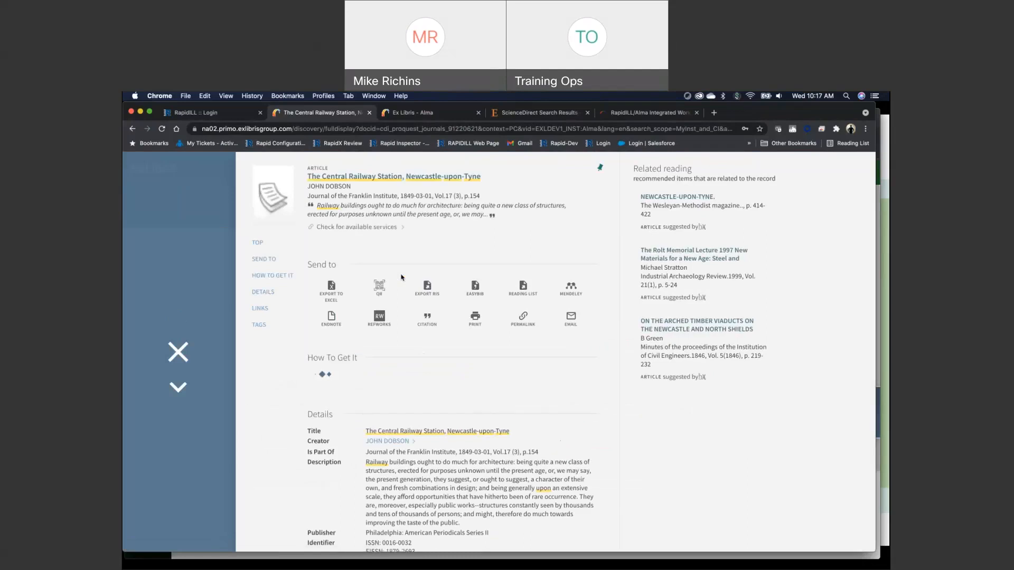
Submit a Resource Sharing request for the article in digital format, acknowledging that it fully adheres to international copyright laws
{"action": "scroll", "coordinate": [410, 338], "scroll_direction": "down", "scroll_amount": 1}
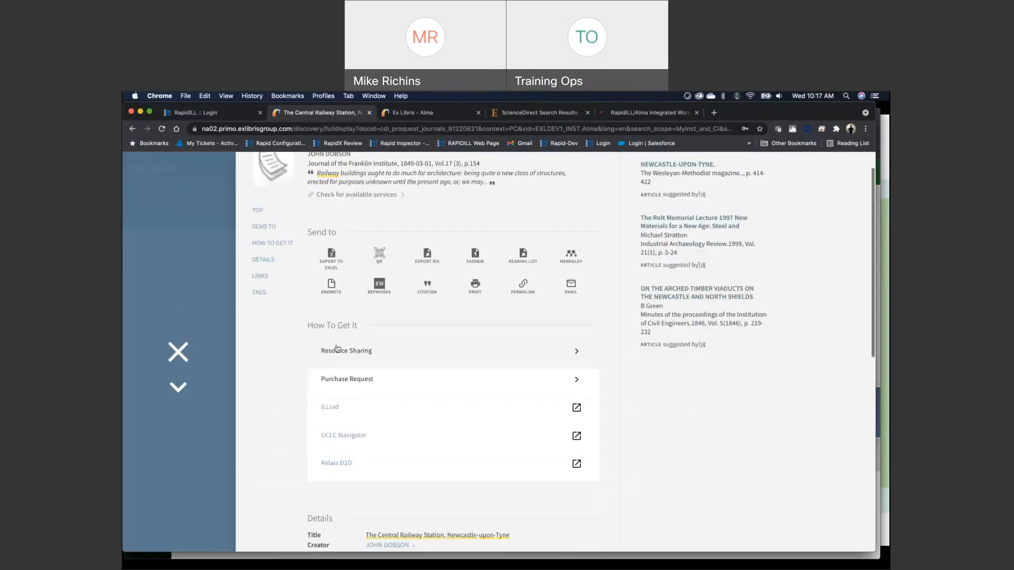
{"action": "left_click", "coordinate": [414, 359]}
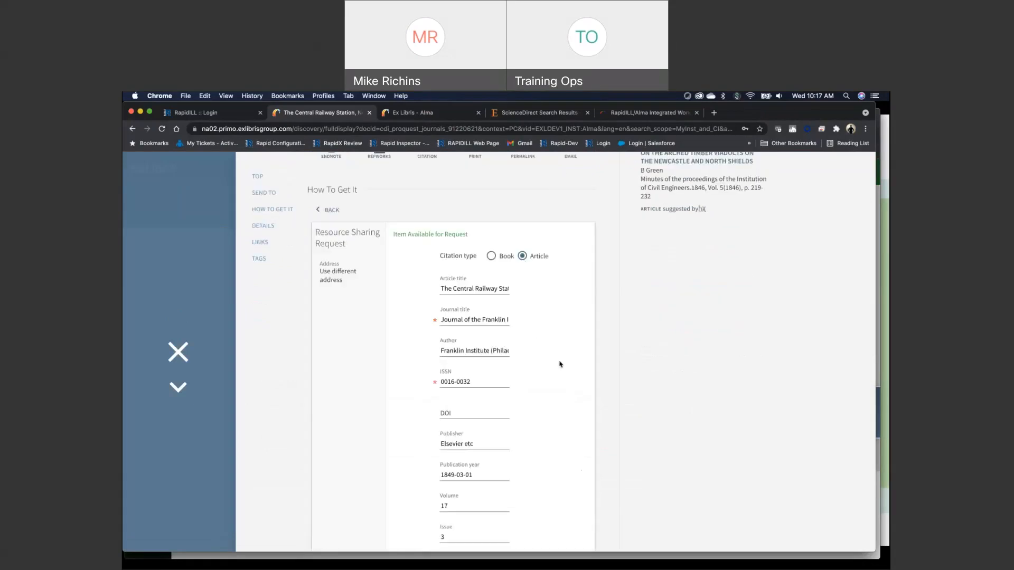
{"action": "scroll", "coordinate": [560, 365], "scroll_direction": "down", "scroll_amount": 10}
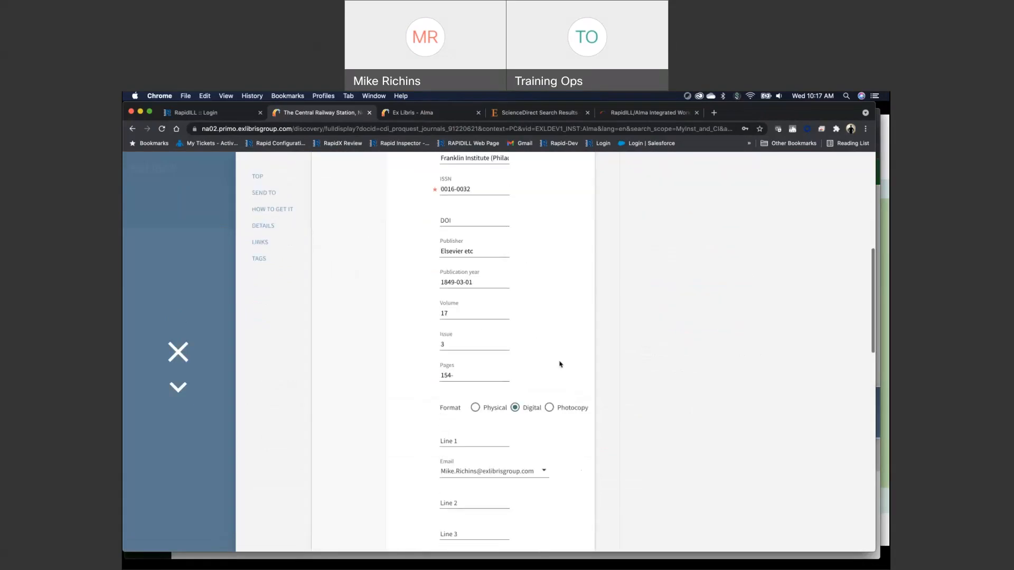
{"action": "scroll", "coordinate": [560, 364], "scroll_direction": "down", "scroll_amount": 6}
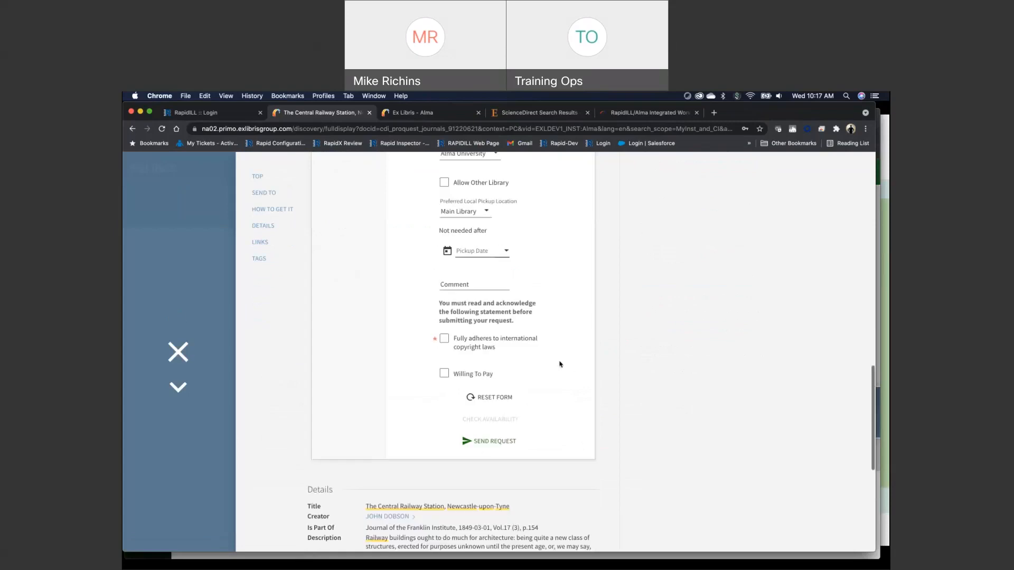
{"action": "left_click", "coordinate": [445, 338]}
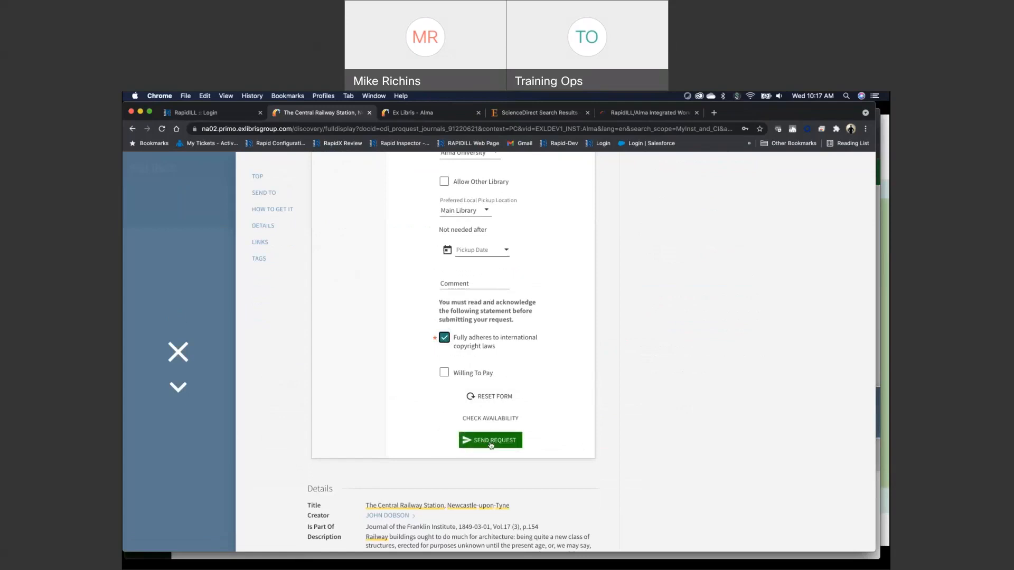
{"action": "left_click", "coordinate": [491, 443]}
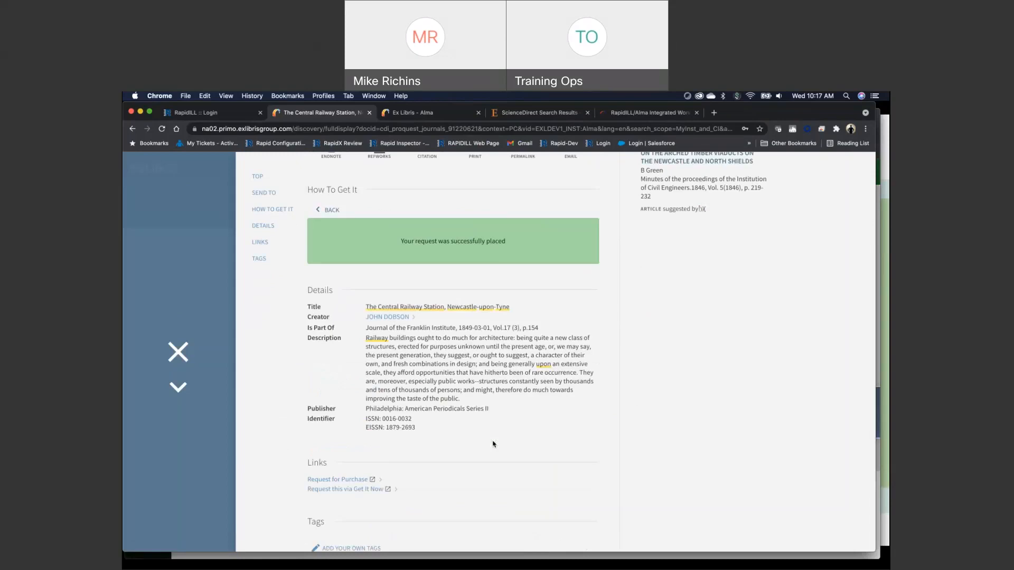
Switch to Alma, list the borrowing requests with creation date Today, and find the Central Railway Station request
{"action": "left_click", "coordinate": [417, 114]}
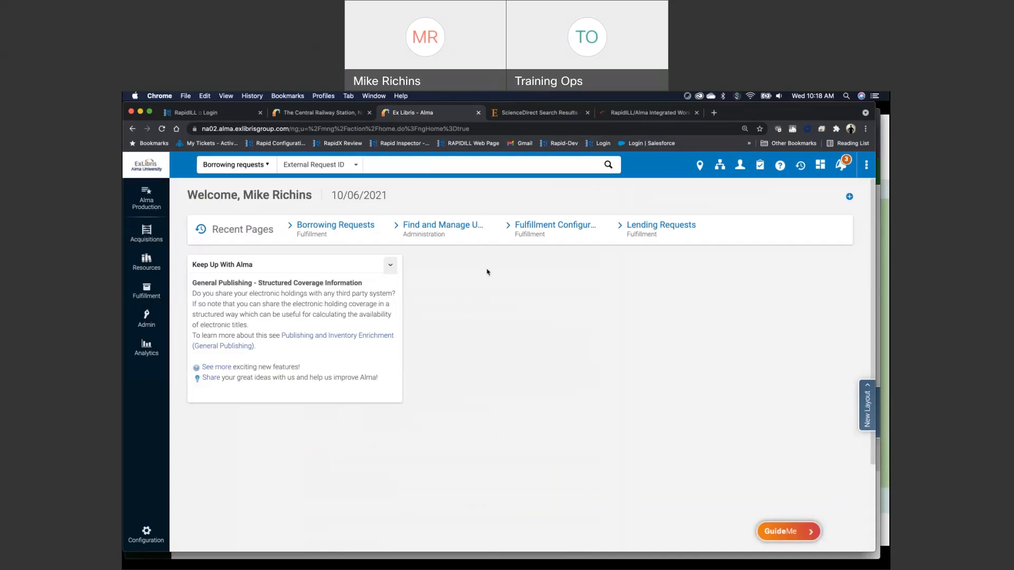
{"action": "left_click", "coordinate": [349, 226]}
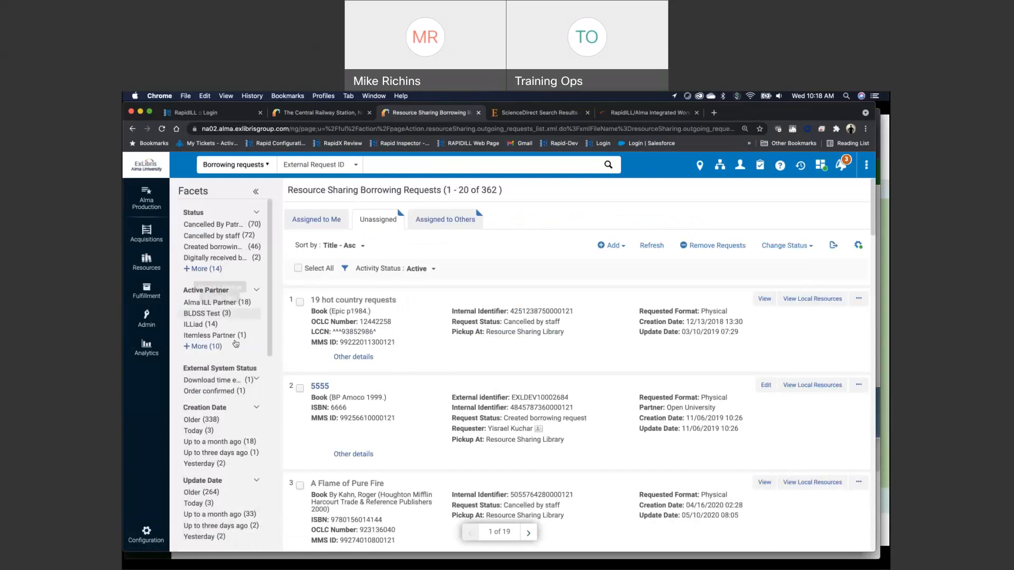
{"action": "left_click", "coordinate": [199, 432]}
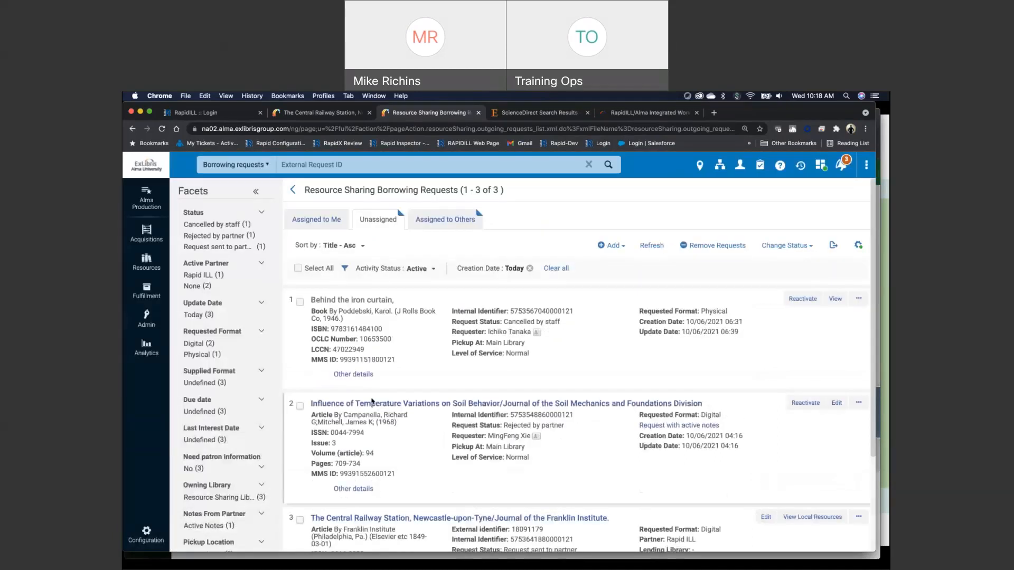
{"action": "scroll", "coordinate": [426, 390], "scroll_direction": "down", "scroll_amount": 2}
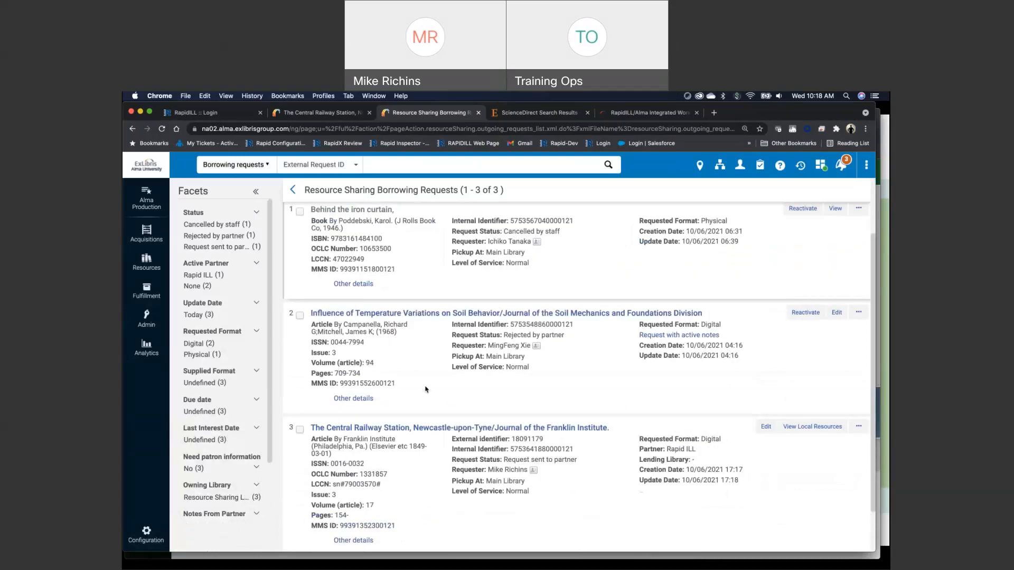
{"action": "scroll", "coordinate": [425, 390], "scroll_direction": "down", "scroll_amount": 1}
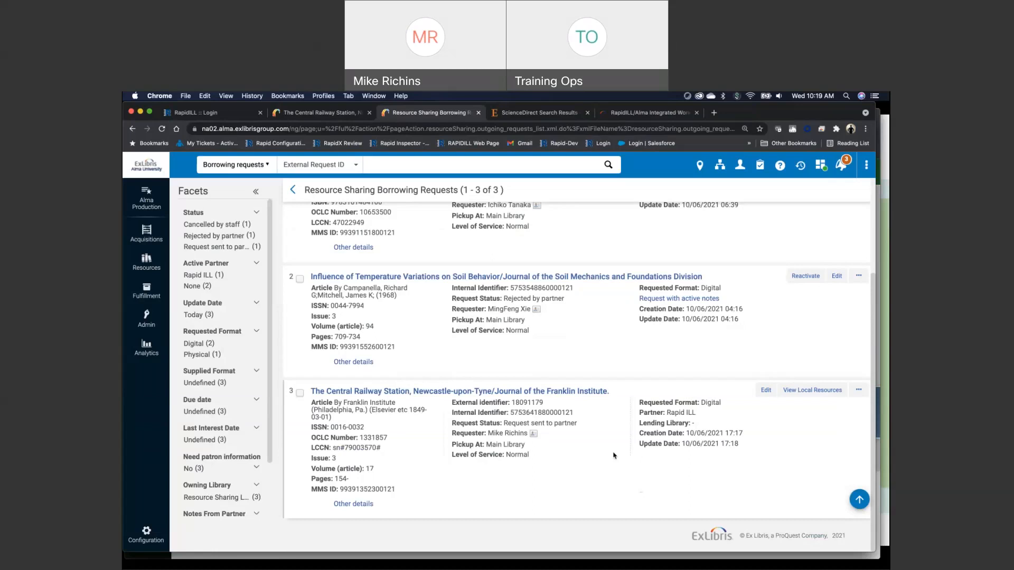
Refresh the borrowing requests list and check the lending library of the Central Railway Station request
{"action": "scroll", "coordinate": [615, 455], "scroll_direction": "up", "scroll_amount": 1}
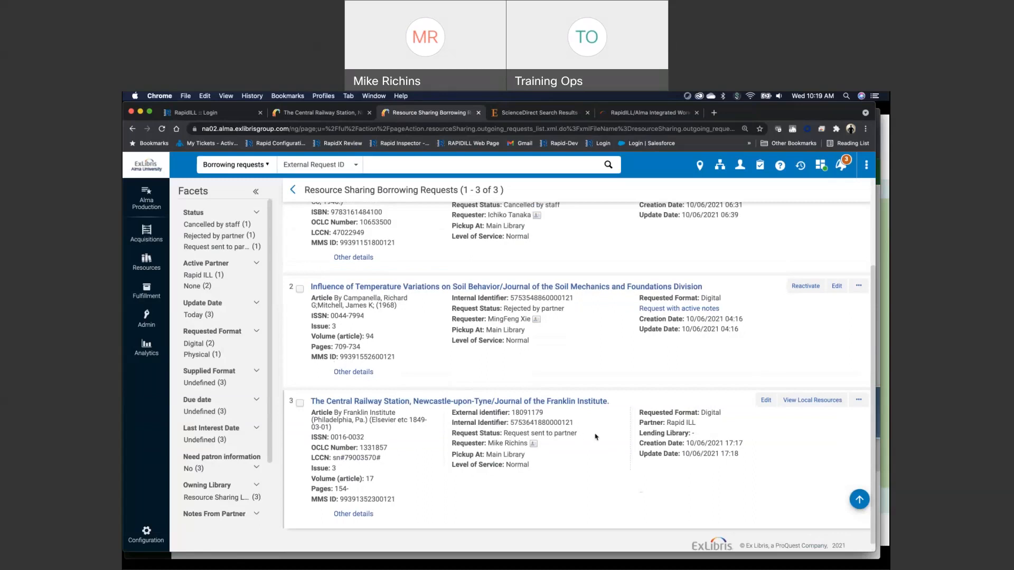
{"action": "scroll", "coordinate": [636, 433], "scroll_direction": "up", "scroll_amount": 10}
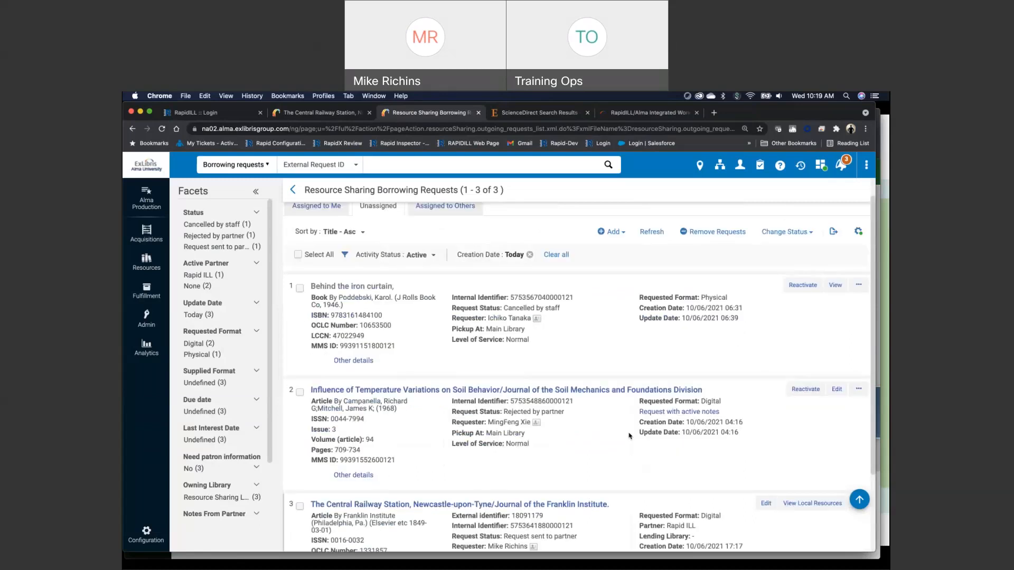
{"action": "left_click", "coordinate": [650, 246]}
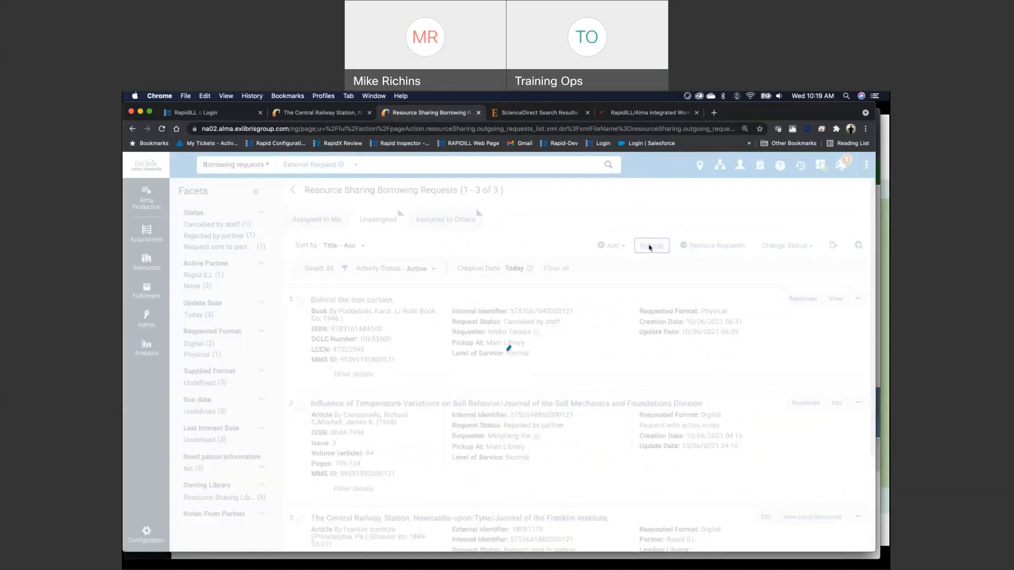
{"action": "scroll", "coordinate": [607, 370], "scroll_direction": "down", "scroll_amount": 3}
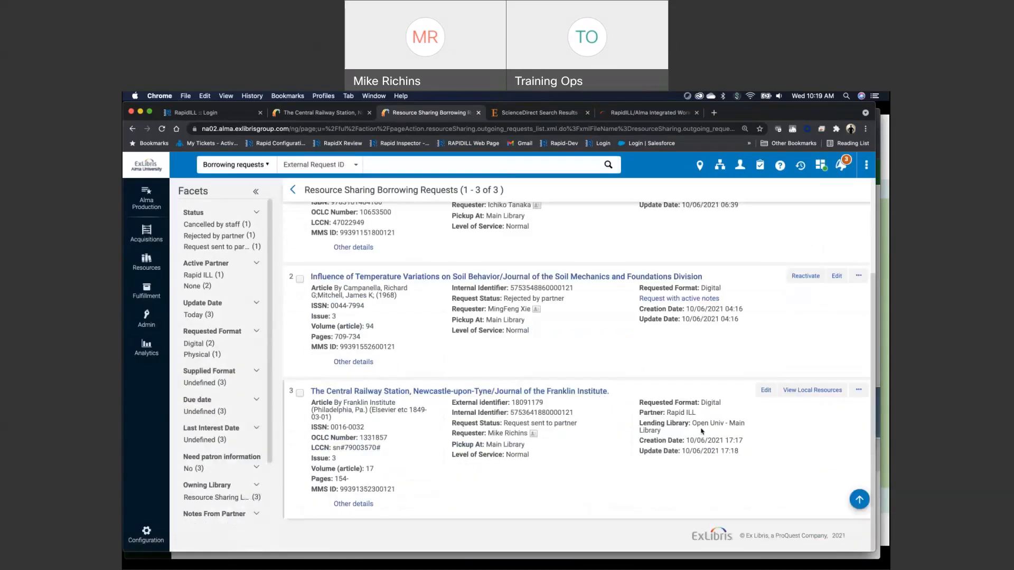
{"action": "mouse_move", "coordinate": [693, 424]}
{"action": "left_mouse_down"}
{"action": "mouse_move", "coordinate": [711, 427]}
{"action": "mouse_move", "coordinate": [686, 432]}
{"action": "left_mouse_up"}
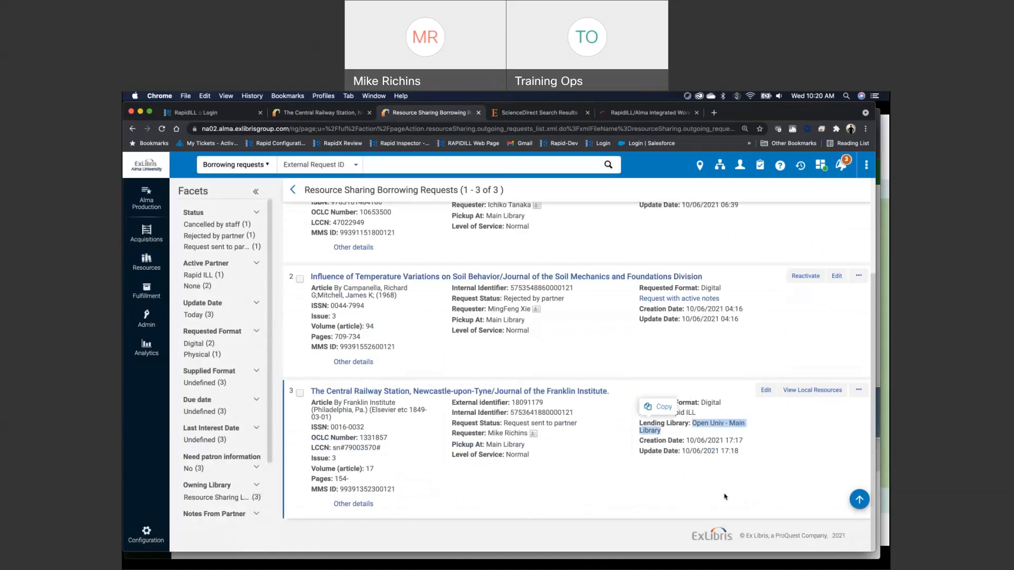
{"action": "left_click", "coordinate": [726, 497]}
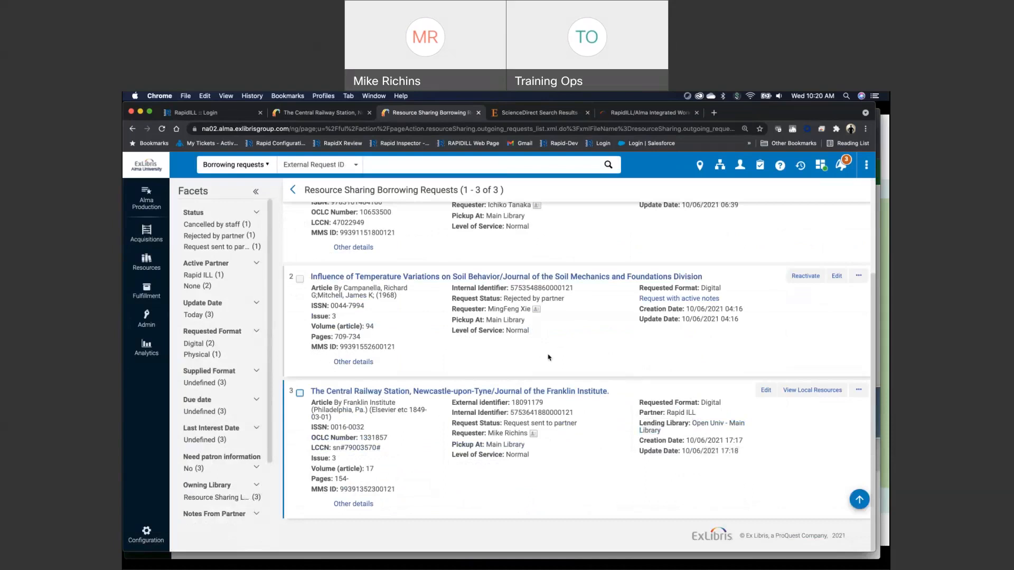
Switch to the Open University Alma window and filter its lending requests to creation date Today
{"action": "key", "text": "super+grave"}
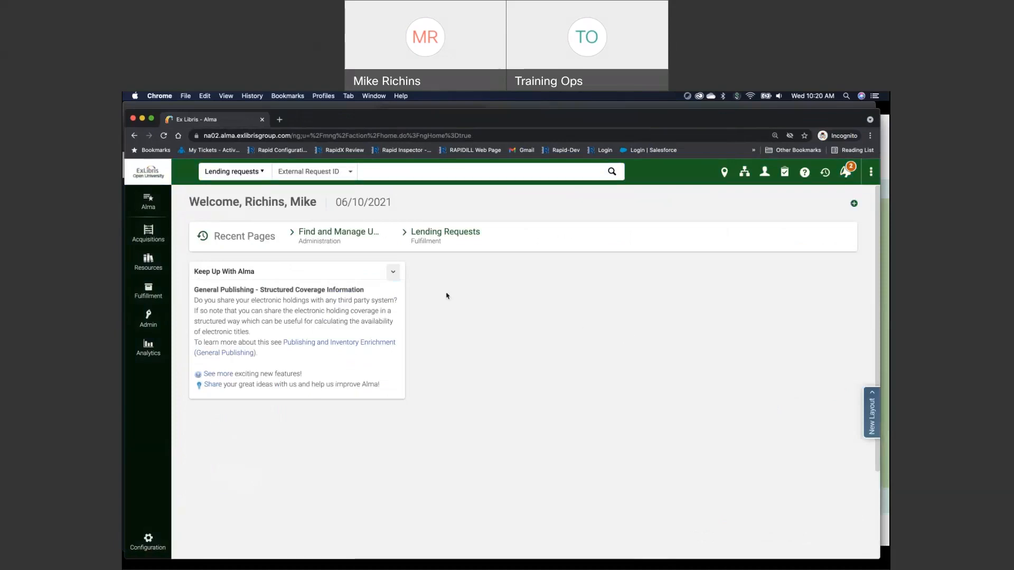
{"action": "left_click", "coordinate": [463, 234]}
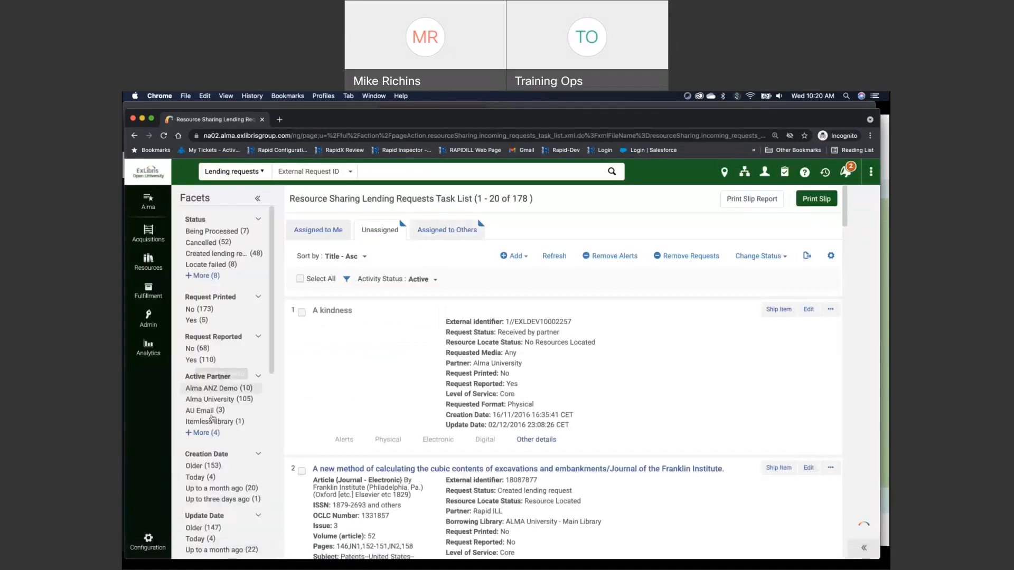
{"action": "scroll", "coordinate": [230, 424], "scroll_direction": "down", "scroll_amount": 1}
{"action": "scroll", "coordinate": [230, 423], "scroll_direction": "down", "scroll_amount": 2}
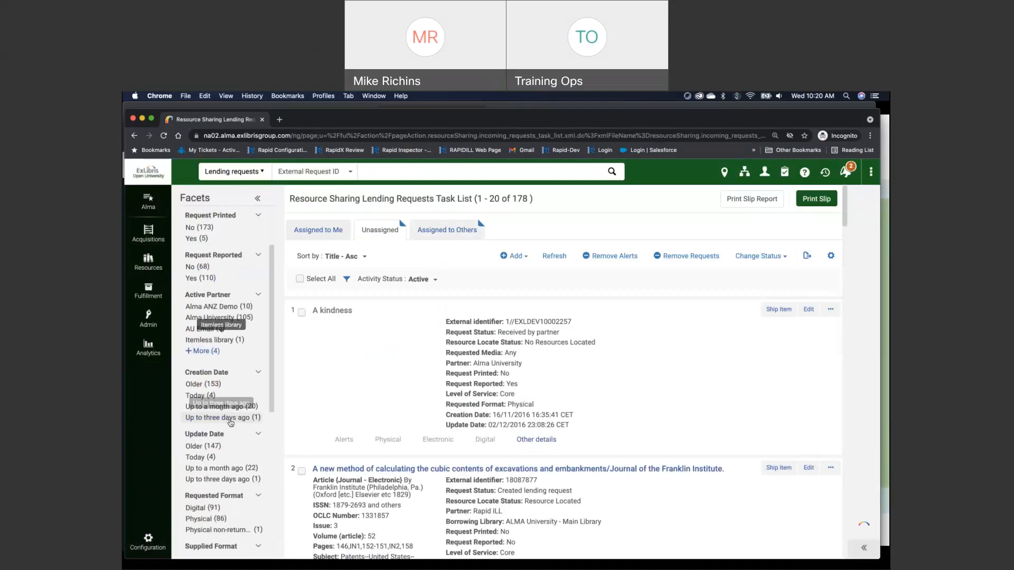
{"action": "left_click", "coordinate": [196, 396]}
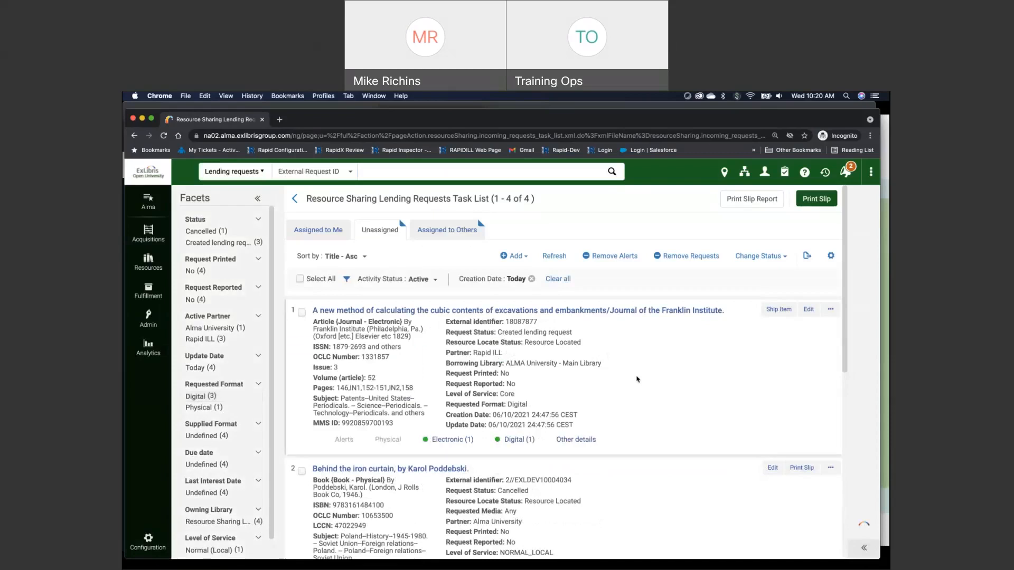
Examine the partner and borrowing library details of the Central Railway Station lending request
{"action": "scroll", "coordinate": [638, 379], "scroll_direction": "down", "scroll_amount": 6}
{"action": "scroll", "coordinate": [637, 379], "scroll_direction": "down", "scroll_amount": 2}
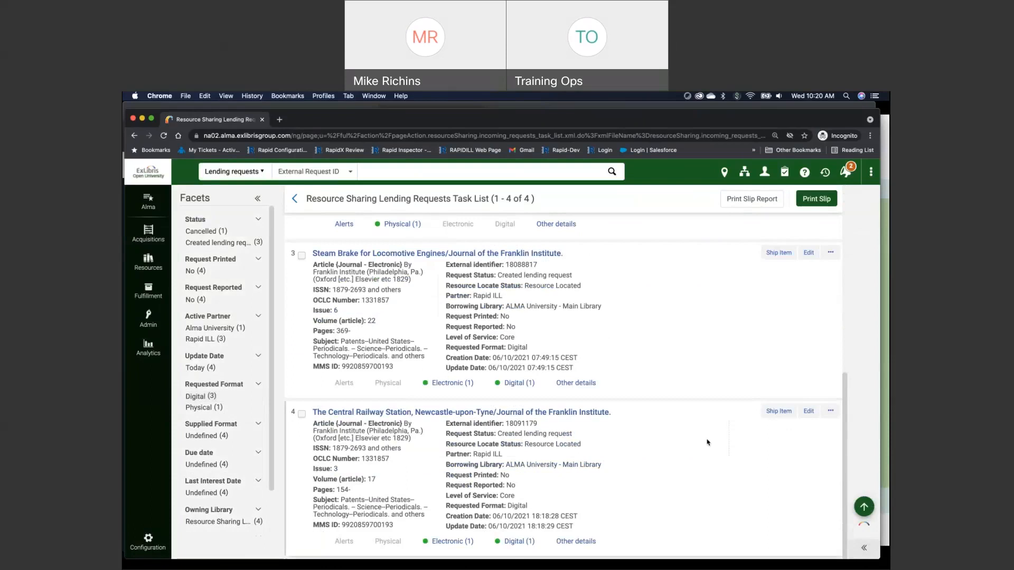
{"action": "left_click_drag", "start_coordinate": [473, 454], "coordinate": [504, 455]}
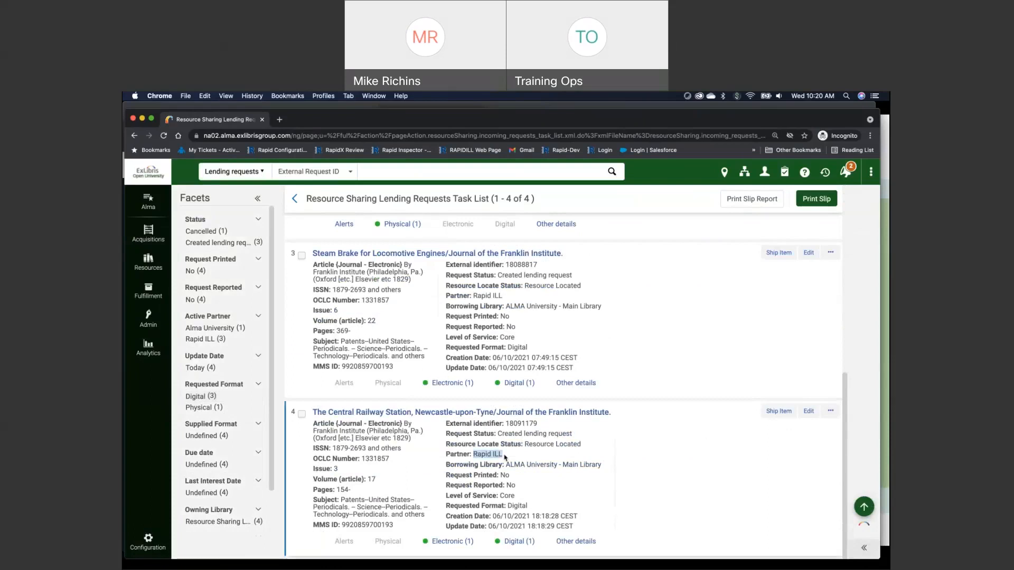
{"action": "left_click", "coordinate": [513, 465]}
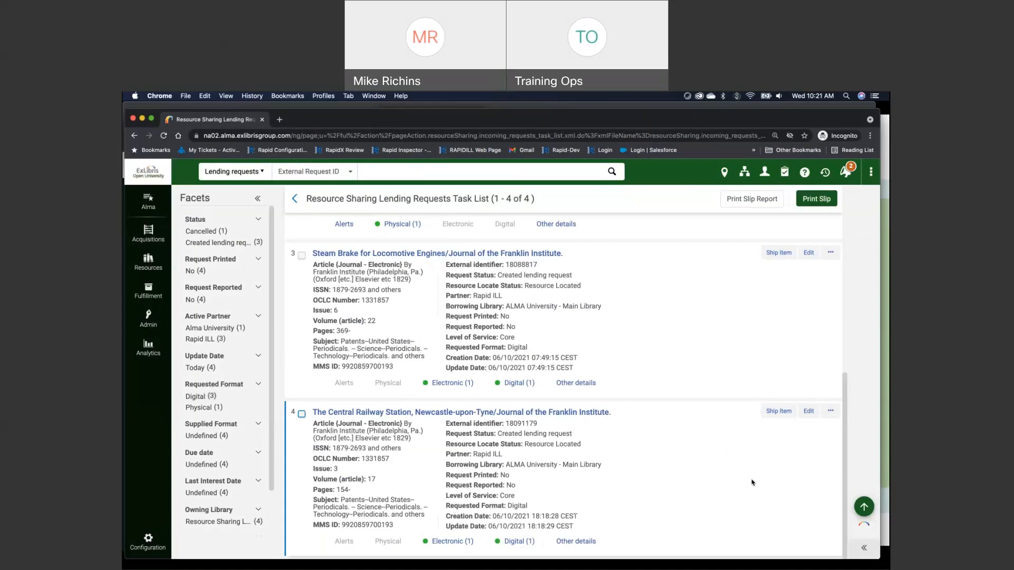
Review the fulfillment options of the Central Railway Station lending request, check its American Periodicals Series full text service, and return to the task list
{"action": "left_click", "coordinate": [829, 412]}
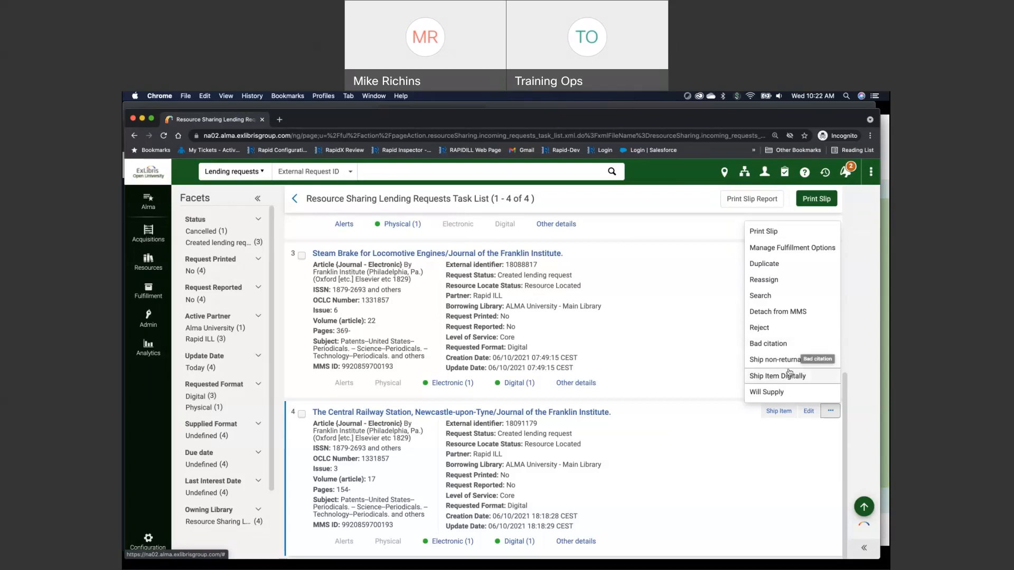
{"action": "left_click", "coordinate": [808, 254]}
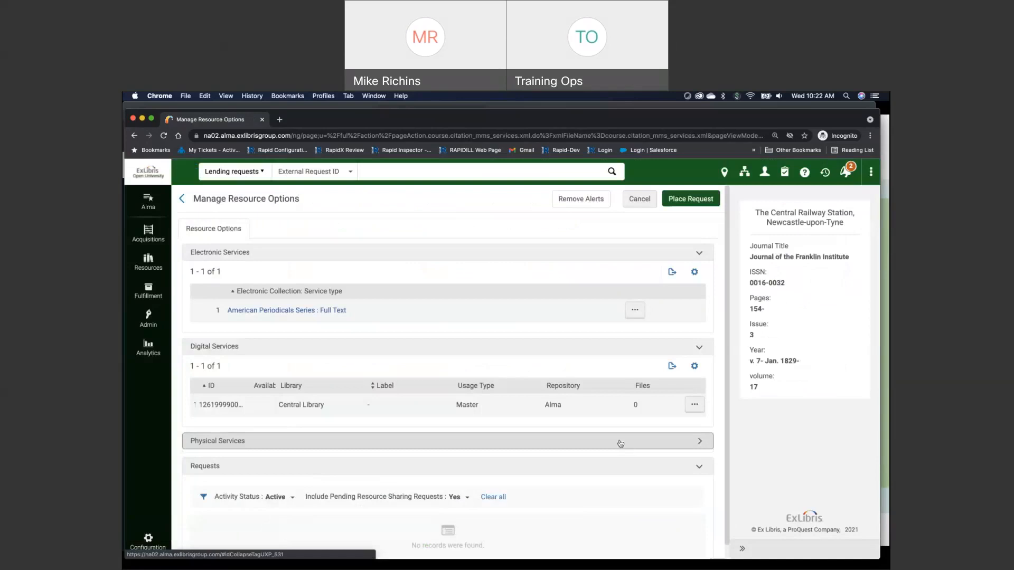
{"action": "left_click", "coordinate": [315, 312]}
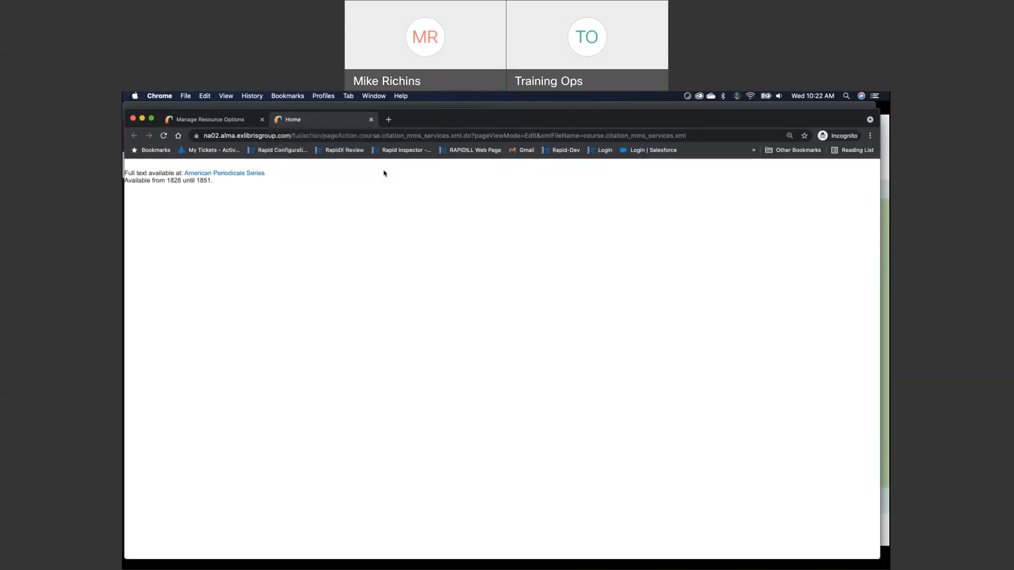
{"action": "left_click", "coordinate": [371, 120]}
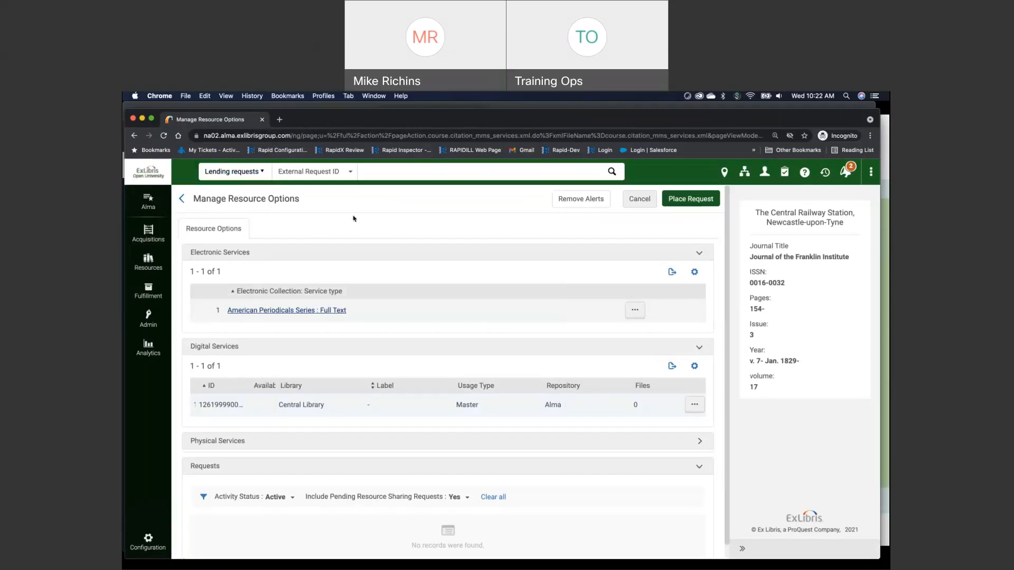
{"action": "left_click", "coordinate": [181, 199]}
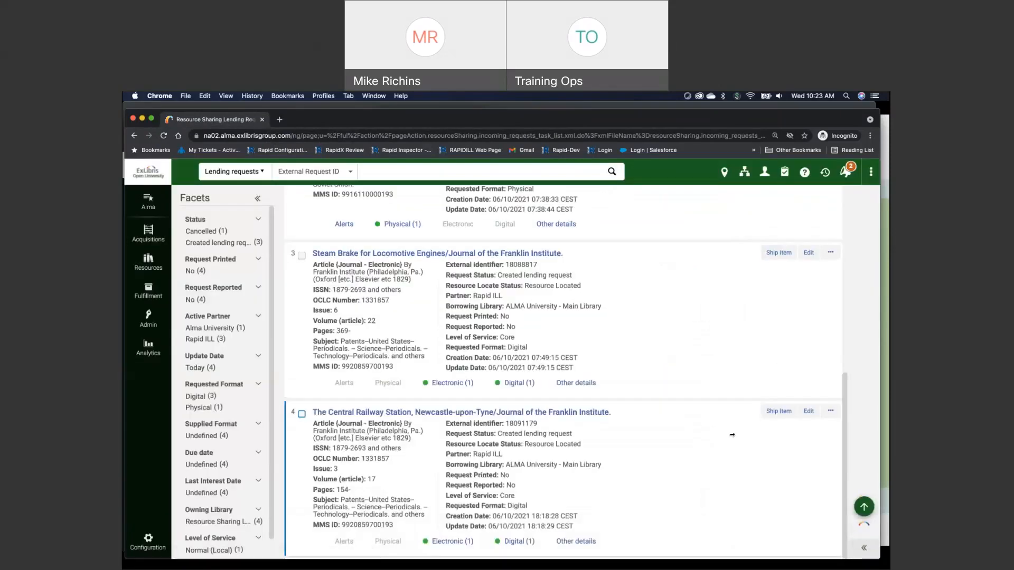
Start digital shipping of the Central Railway Station lending request and switch to Finder for the file to deliver
{"action": "left_click", "coordinate": [831, 413]}
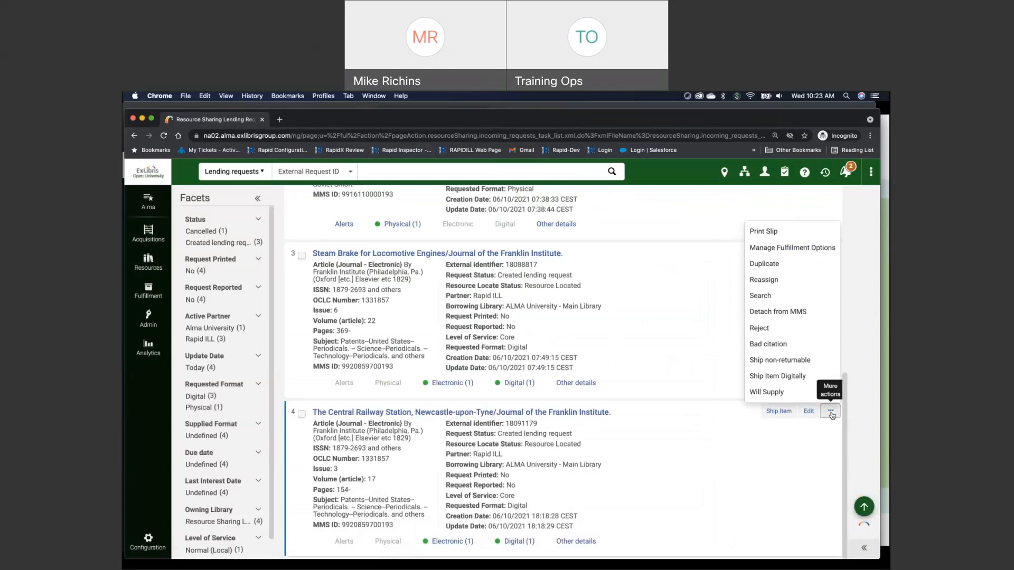
{"action": "left_click", "coordinate": [806, 376]}
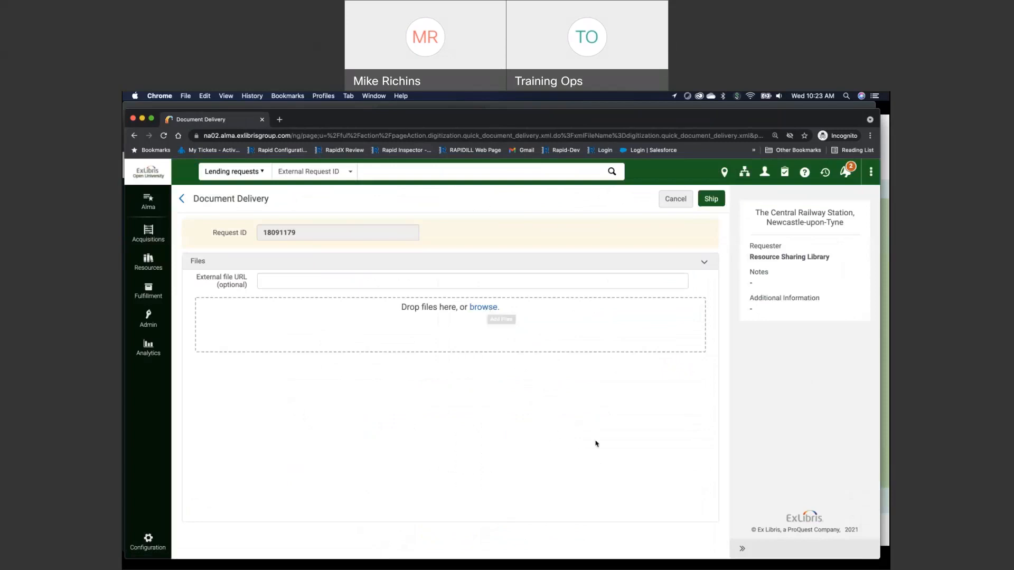
{"action": "key", "text": "super+Tab"}
{"action": "key", "text": "super+Tab"}
{"action": "key", "text": "super+Tab"}
{"action": "key", "text": "super+Tab"}
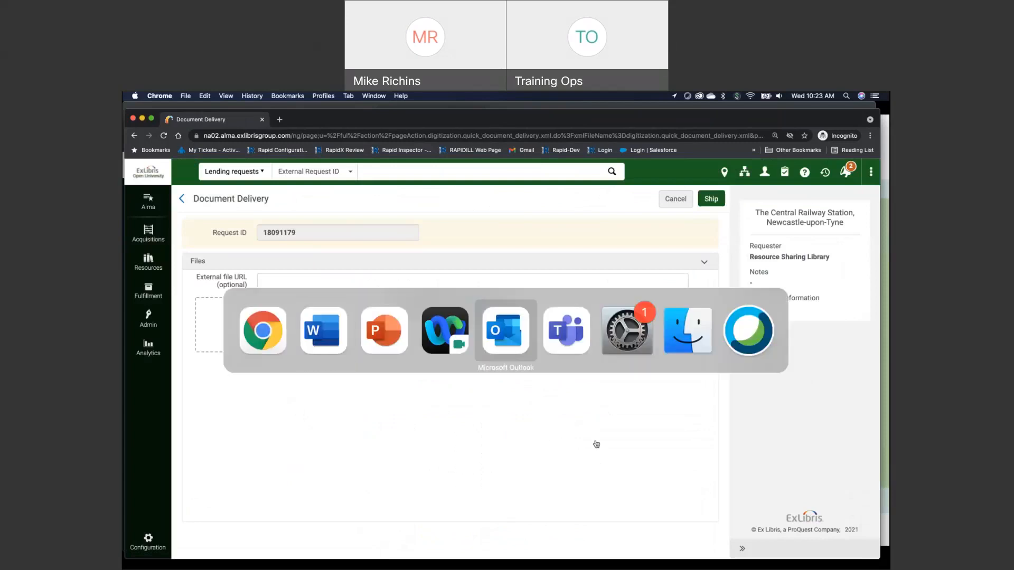
{"action": "key", "text": "super+Tab"}
{"action": "key", "text": "super+Tab"}
{"action": "key", "text": "super+Tab"}
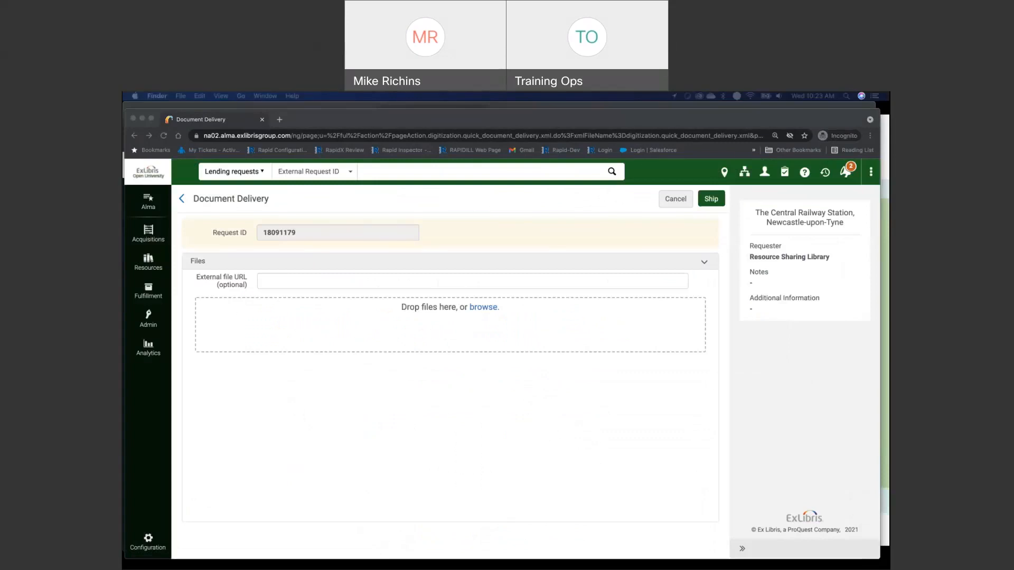
Add RapidILL_Demo.pdf from the RapidX folder to the document delivery and ship the request
{"action": "left_click_drag", "start_coordinate": [462, 569], "coordinate": [596, 332]}
{"action": "left_click", "coordinate": [650, 384]}
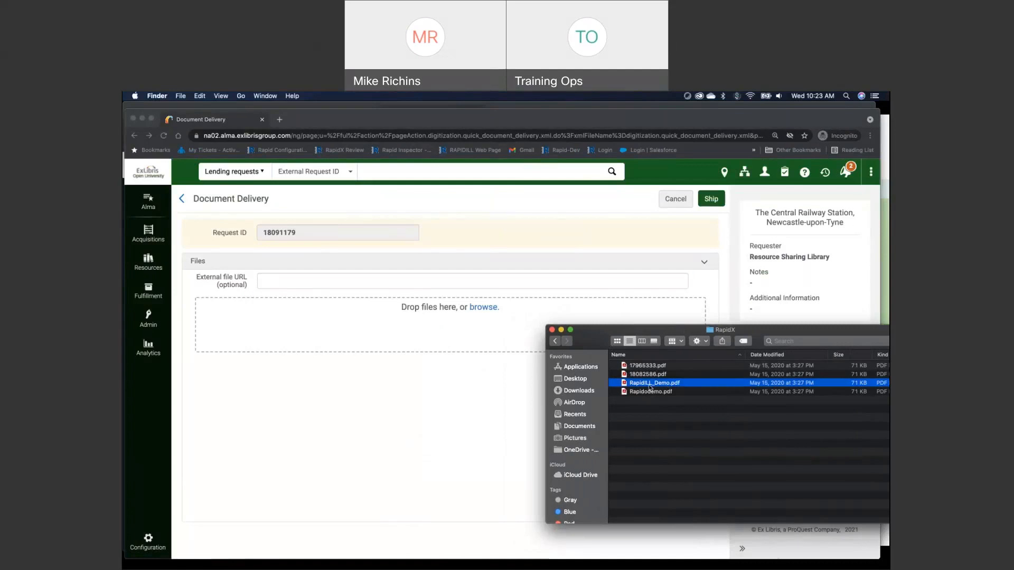
{"action": "left_click_drag", "start_coordinate": [649, 387], "coordinate": [432, 334]}
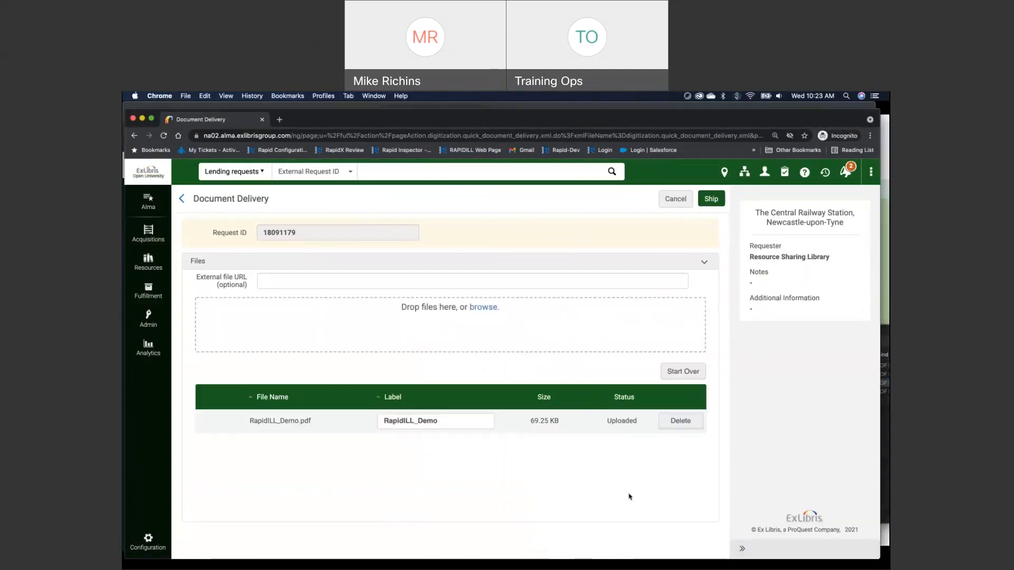
{"action": "left_click", "coordinate": [712, 199]}
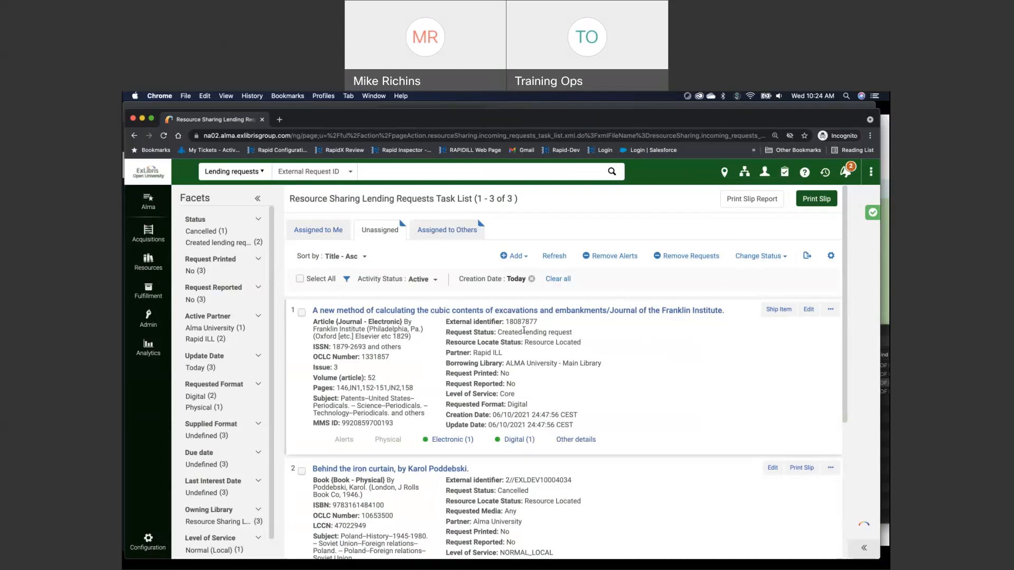
Switch to the Alma University window and refresh the borrowing requests list to check the Central Railway Station request
{"action": "left_click", "coordinate": [419, 106]}
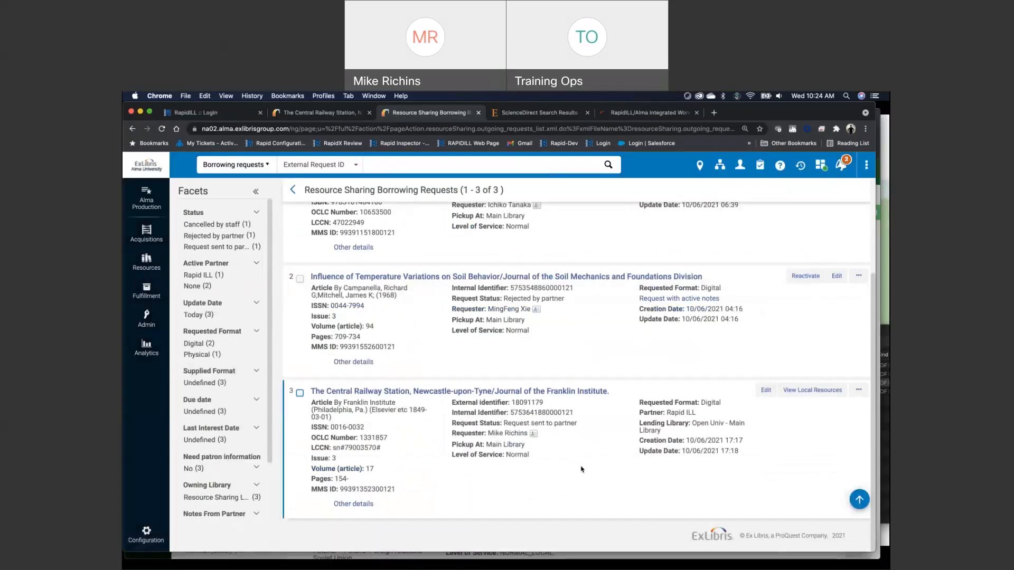
{"action": "scroll", "coordinate": [581, 469], "scroll_direction": "up", "scroll_amount": 5}
{"action": "left_click", "coordinate": [652, 246]}
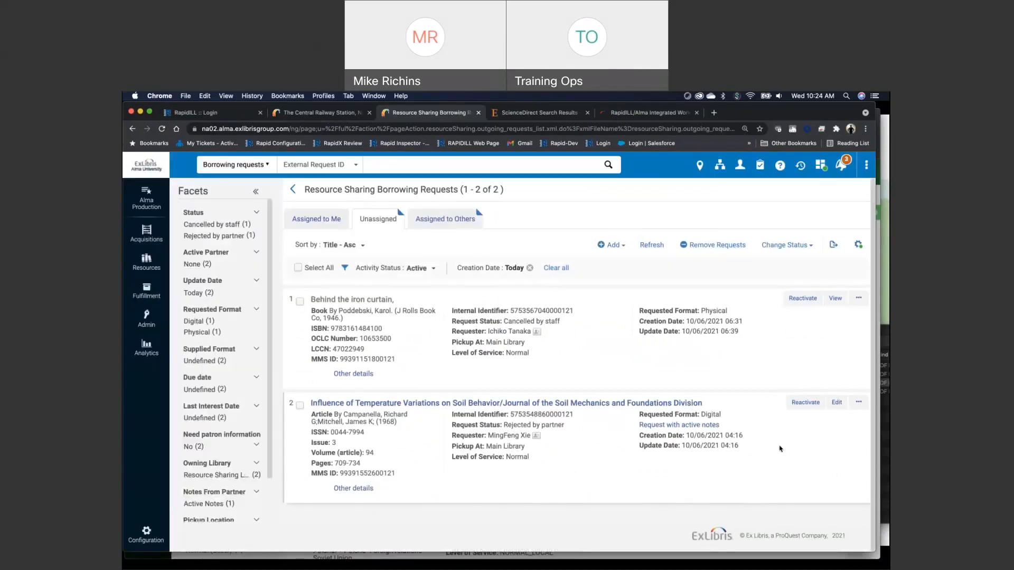
Switch to Outlook, follow the Notification Item Letter's download link for local/LDAP users, and sign in with the saved user name and password
{"action": "key", "text": "super+Tab"}
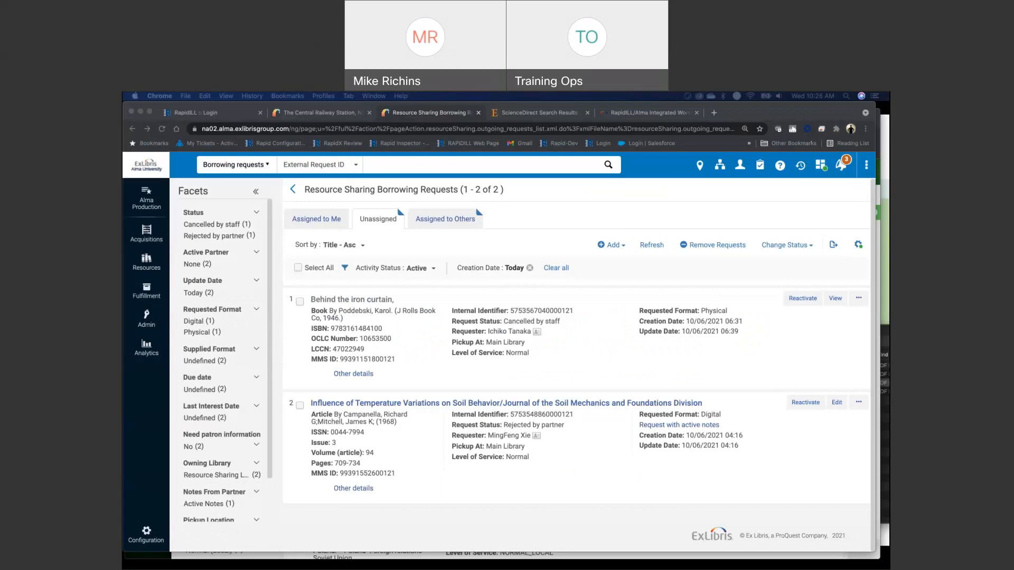
{"action": "left_click_drag", "start_coordinate": [890, 132], "coordinate": [590, 135]}
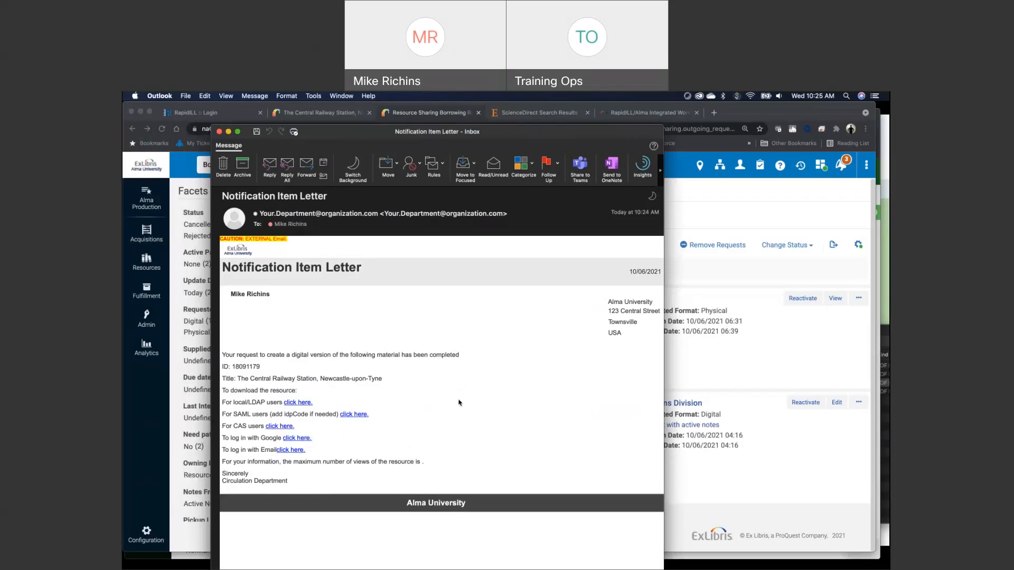
{"action": "left_click", "coordinate": [302, 404]}
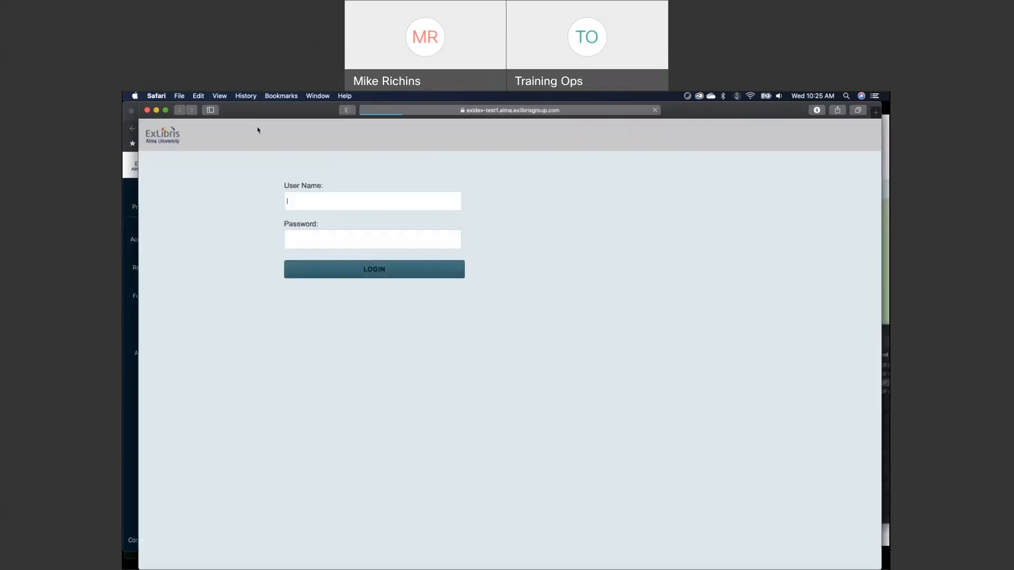
{"action": "left_click", "coordinate": [341, 224]}
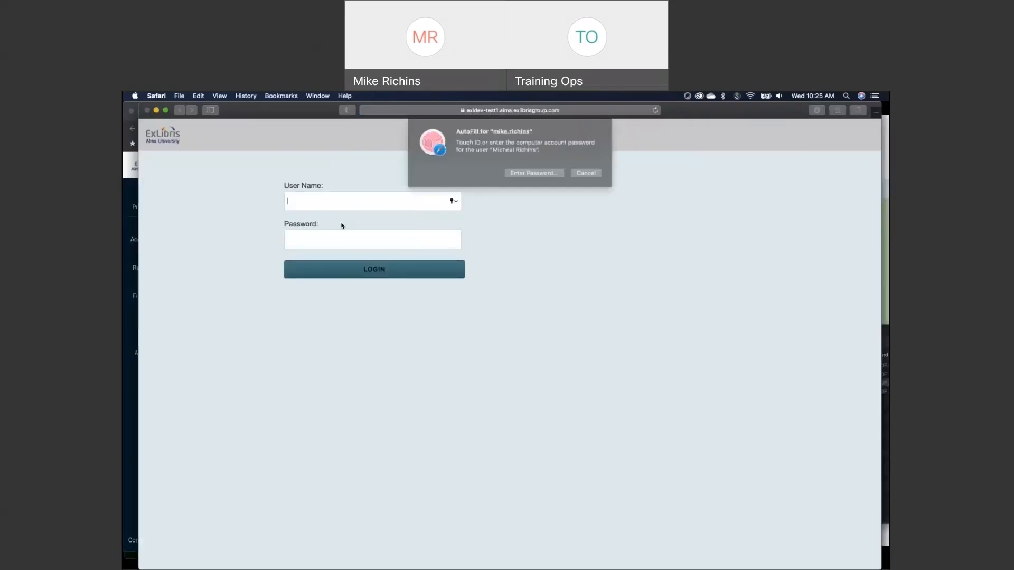
{"action": "left_click", "coordinate": [387, 272]}
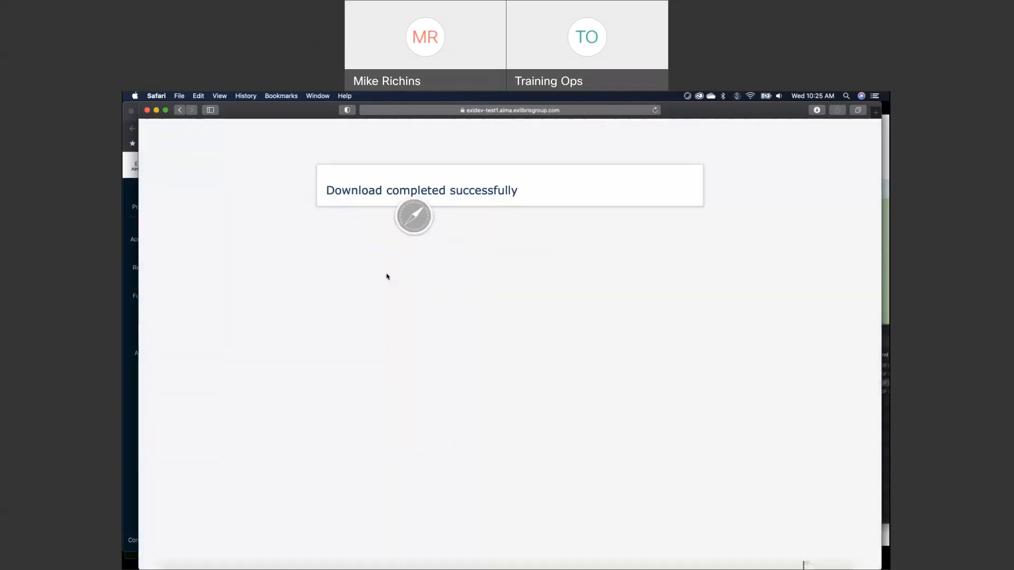
Switch to Finder and open the newly downloaded article PDF from the Downloads folder
{"action": "mouse_move", "coordinate": [571, 568]}
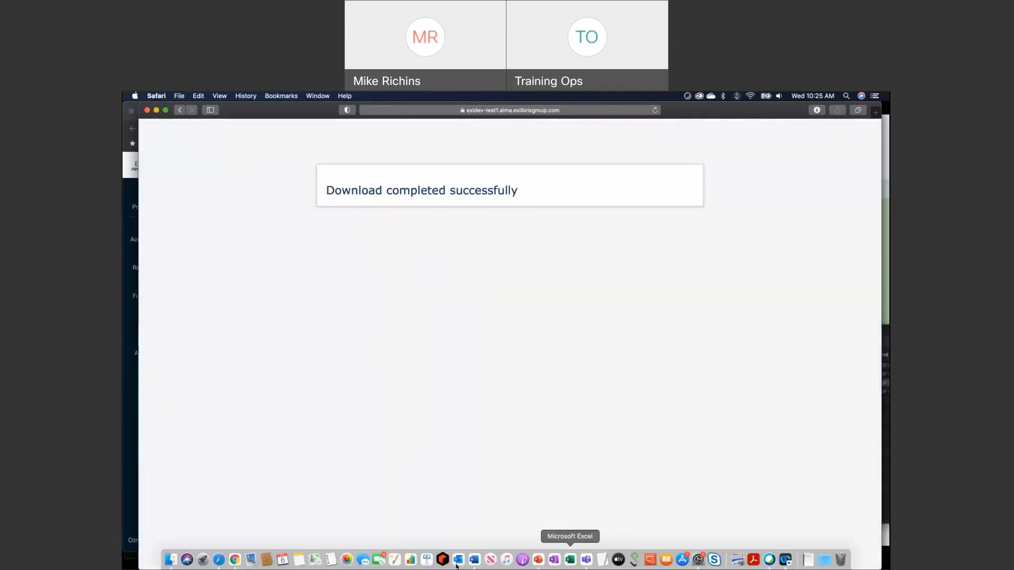
{"action": "left_click", "coordinate": [168, 563]}
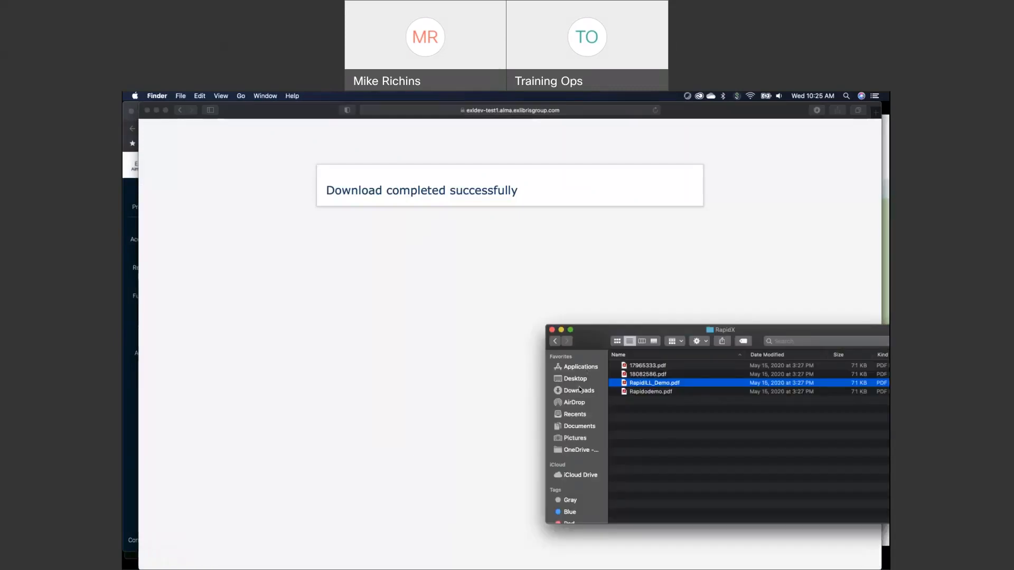
{"action": "left_click", "coordinate": [578, 391]}
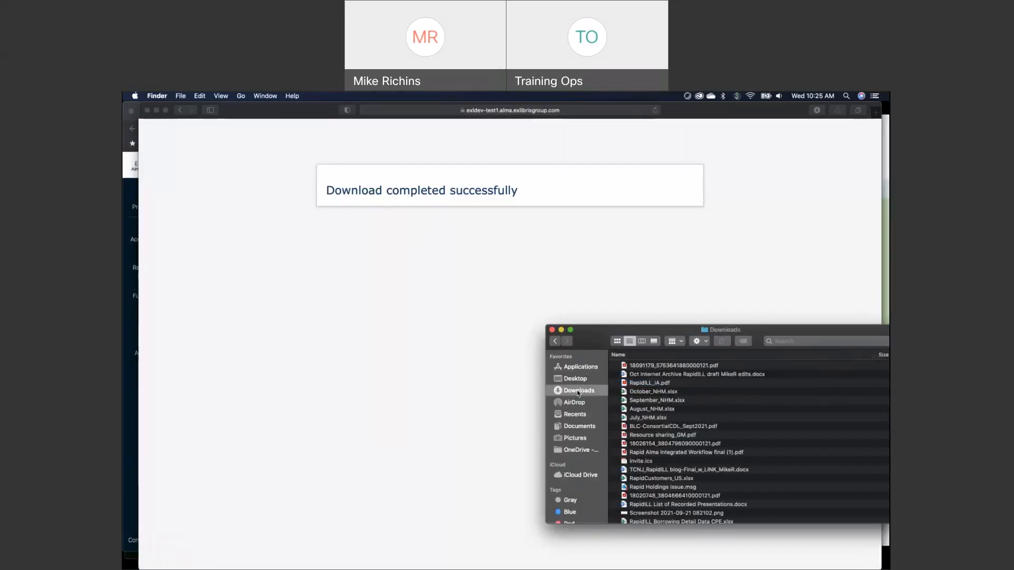
{"action": "left_click", "coordinate": [675, 366]}
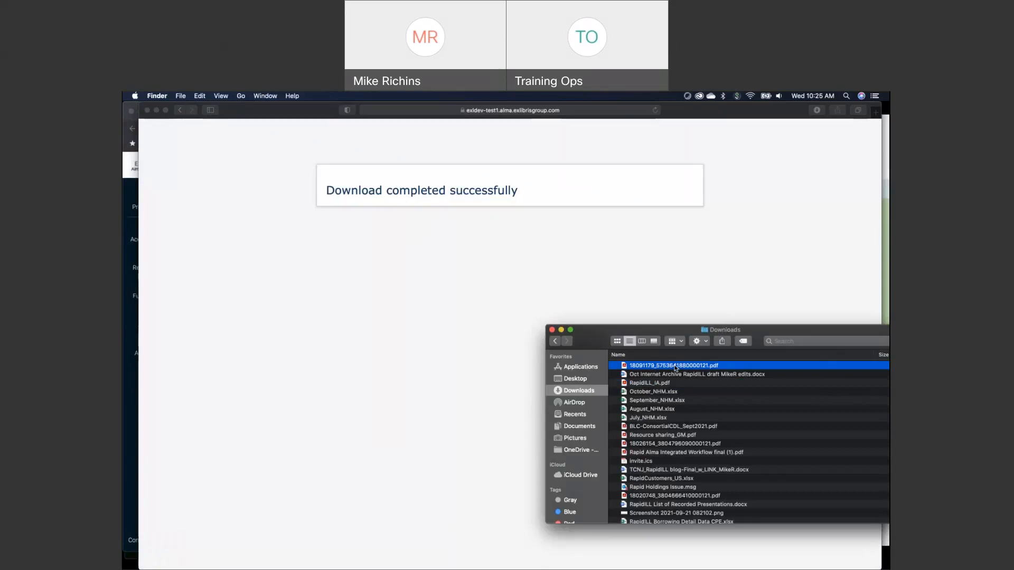
{"action": "double_click", "coordinate": [674, 368]}
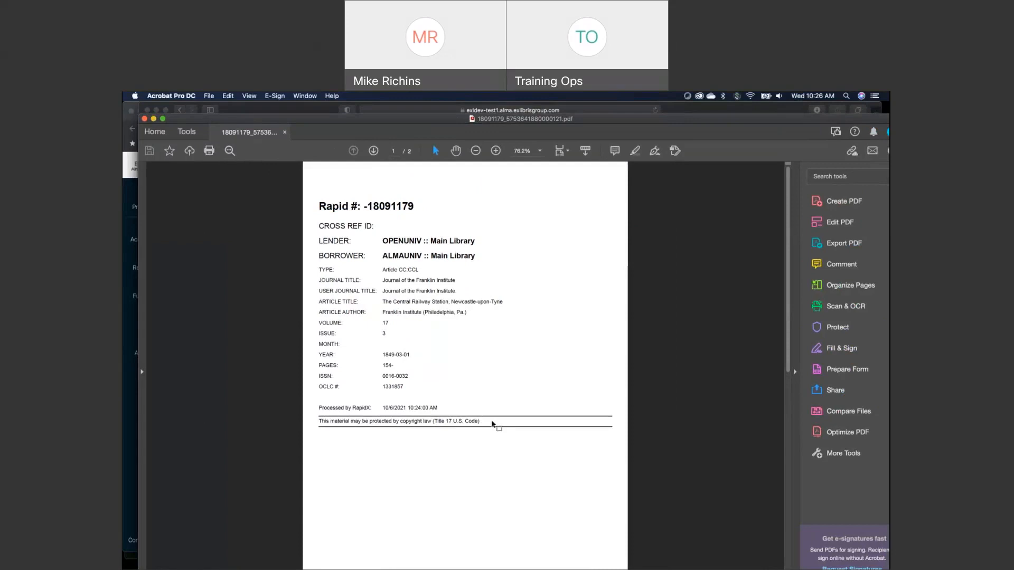
View the second page of the delivered PDF, close the document and return to Safari
{"action": "left_click", "coordinate": [374, 151]}
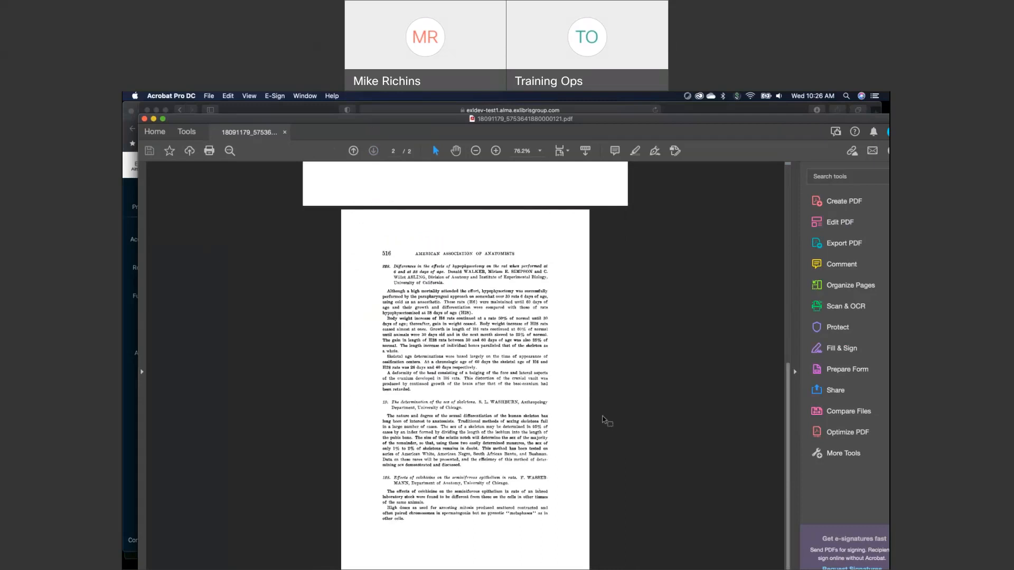
{"action": "left_click", "coordinate": [144, 119]}
{"action": "left_click", "coordinate": [668, 324]}
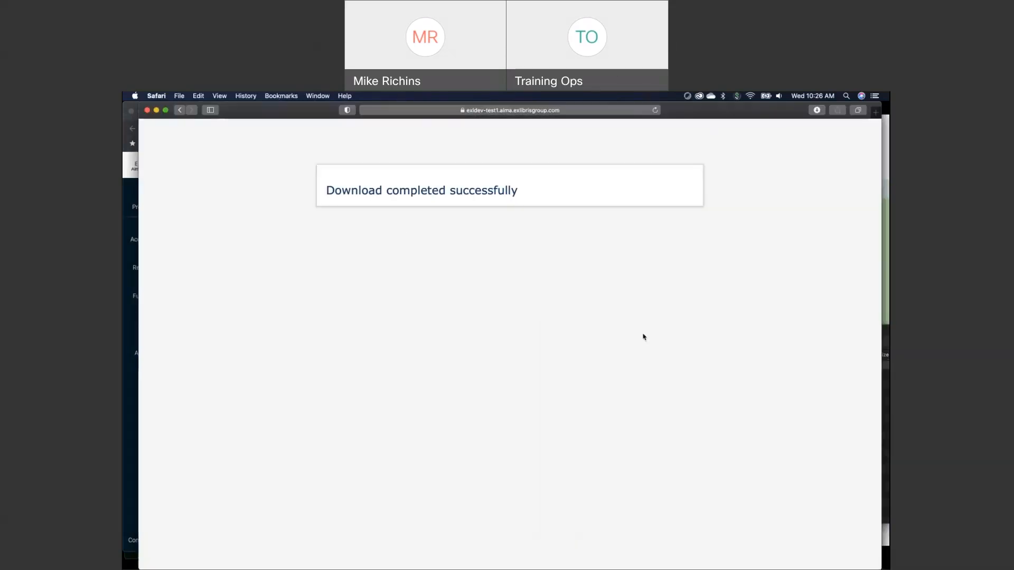
Switch to the PowerPoint slide show and advance to the RapidILL Tips and Best Practices slide on lending
{"action": "key", "text": "super+Tab"}
{"action": "key", "text": "super+Tab"}
{"action": "key", "text": "super+Tab"}
{"action": "key", "text": "super+Tab"}
{"action": "key", "text": "super+Tab"}
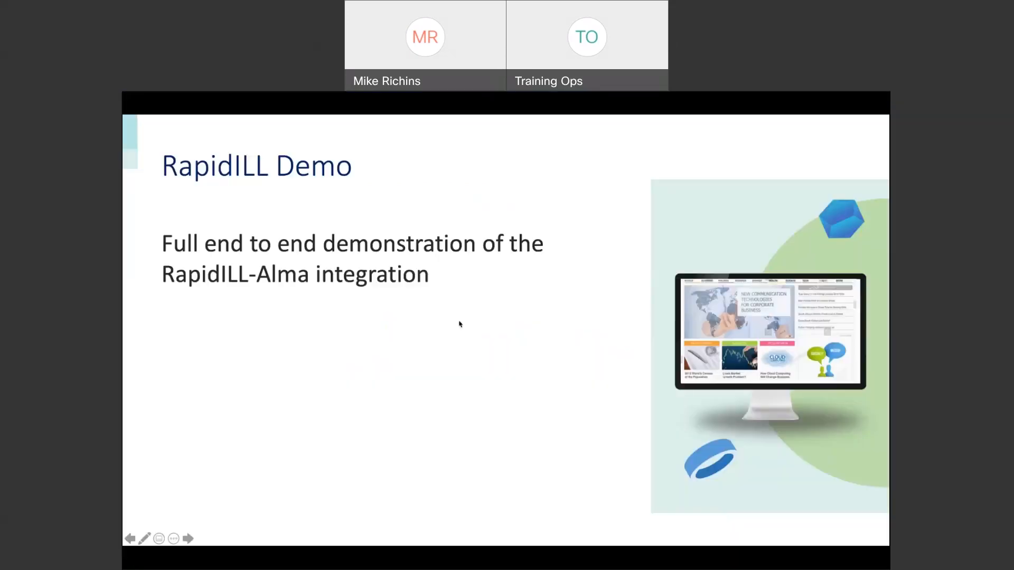
{"action": "left_click", "coordinate": [488, 374]}
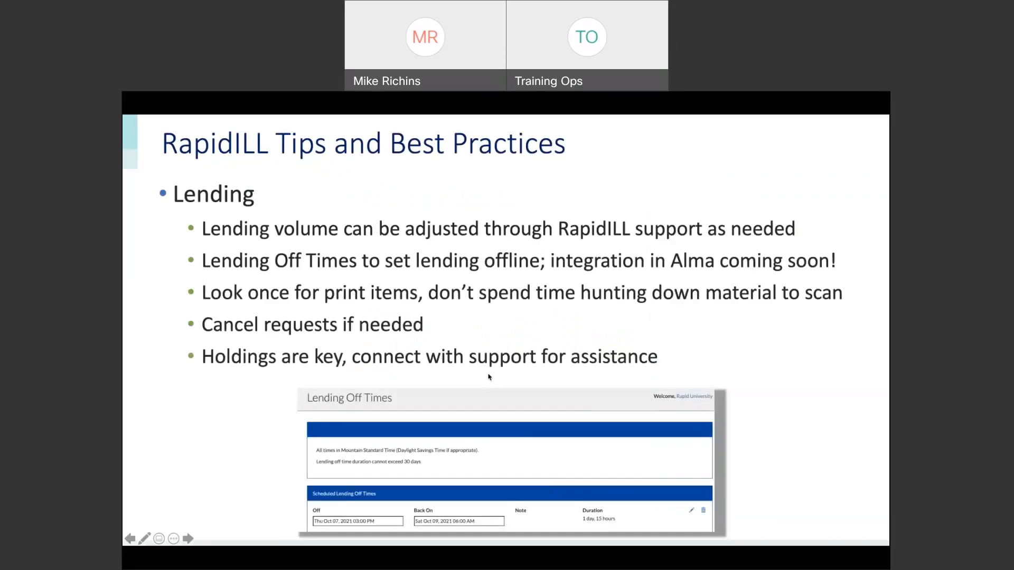